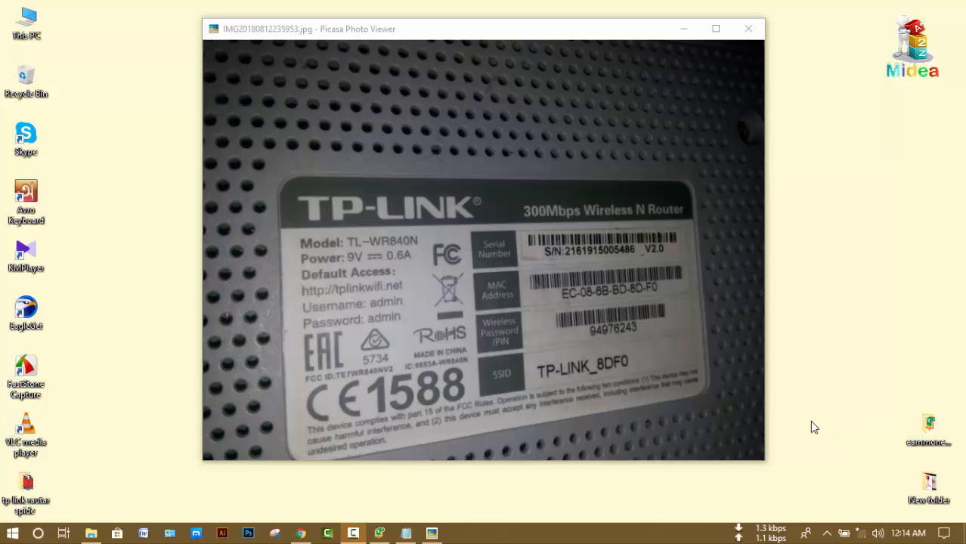
Step: Connect to the TP-LINK_8DF0 Wi-Fi network using the network security key printed on the router label
{"action": "left_click", "coordinate": [859, 533]}
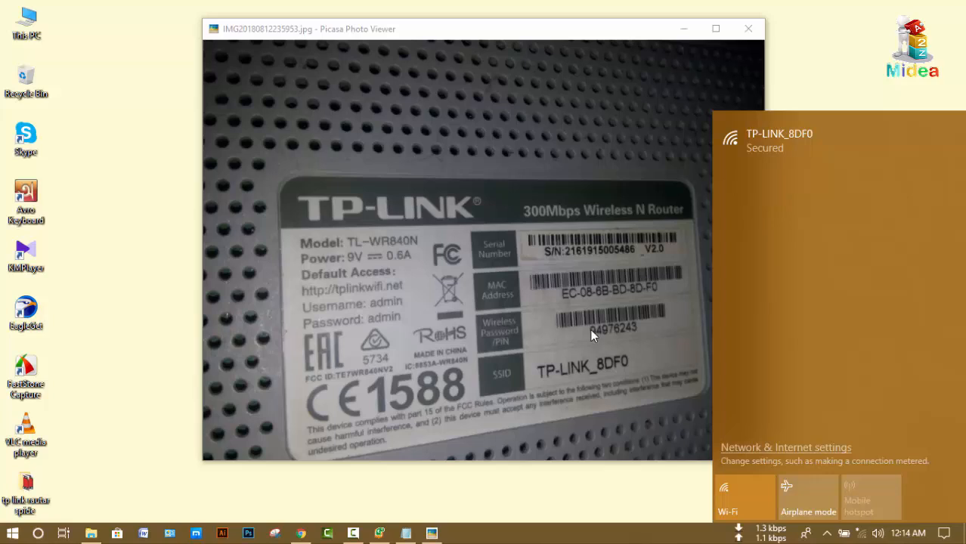
{"action": "left_click", "coordinate": [816, 132]}
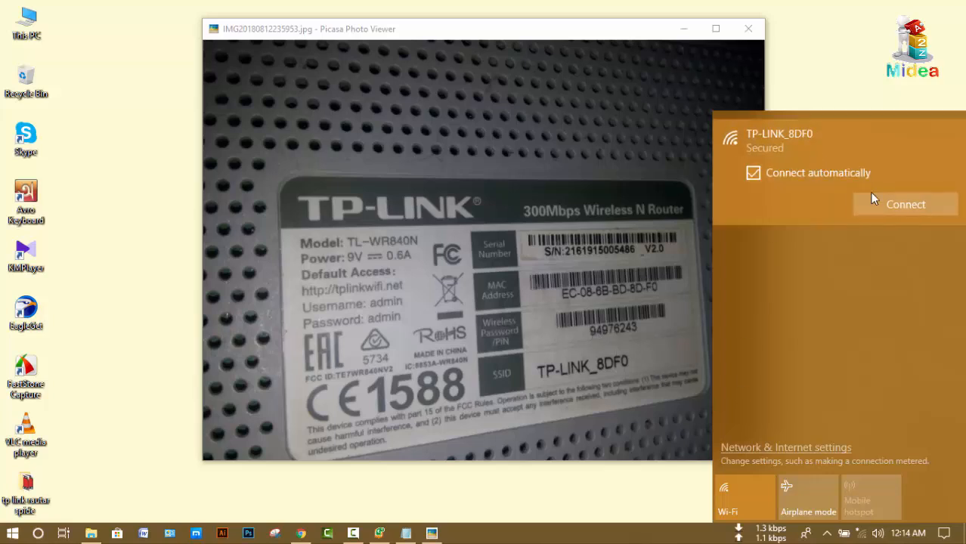
{"action": "left_click", "coordinate": [899, 206]}
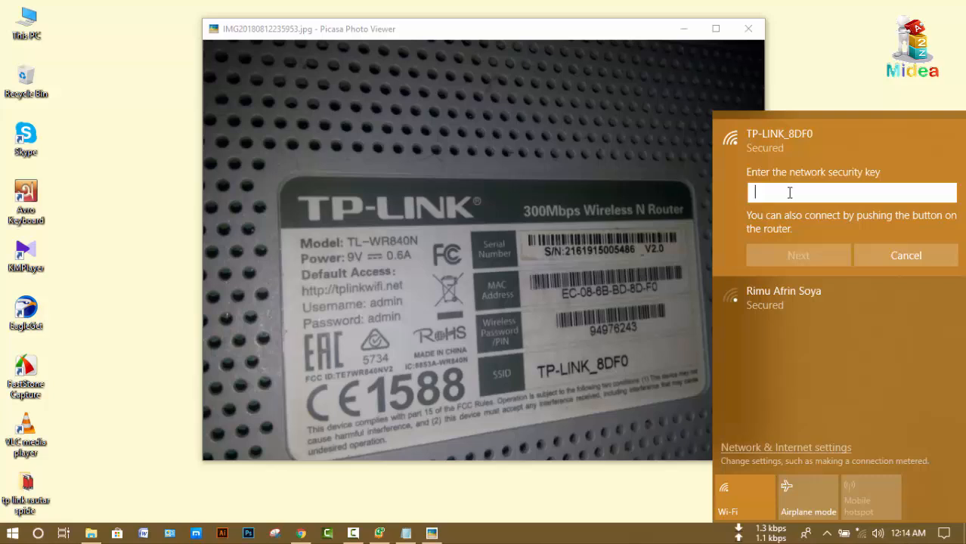
{"action": "left_click", "coordinate": [810, 251]}
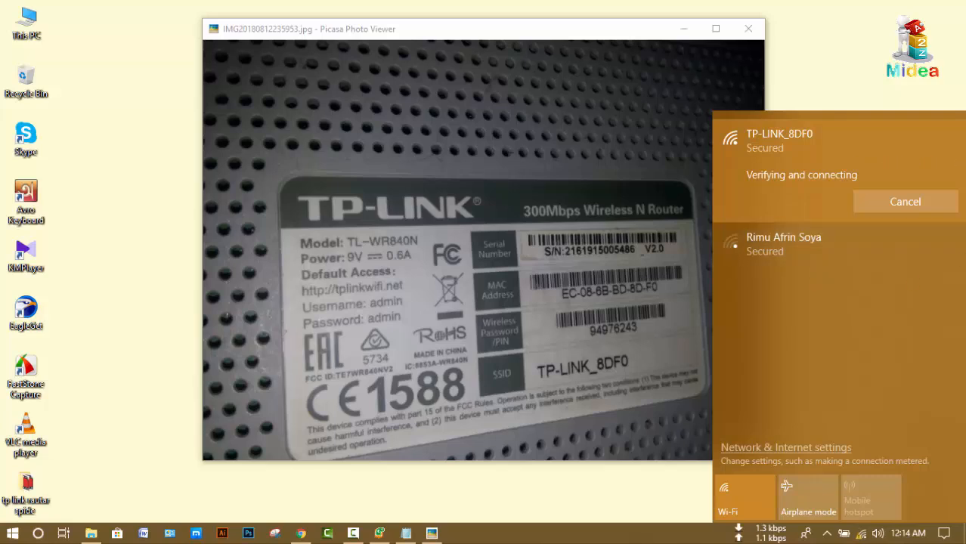
{"action": "left_click", "coordinate": [910, 81]}
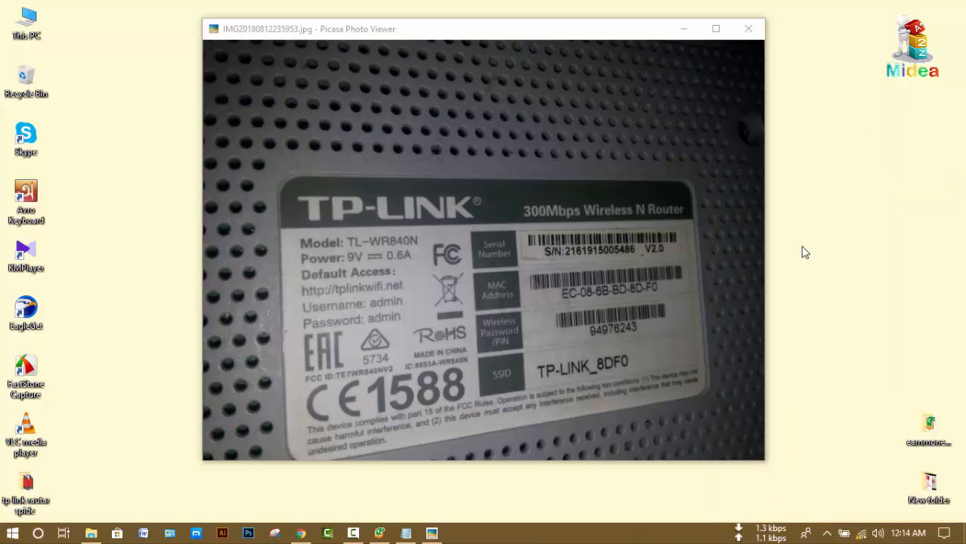
Step: Minimize the router label photo and open the router's login page at 192.168.0.1 in Chrome
{"action": "left_click", "coordinate": [681, 32]}
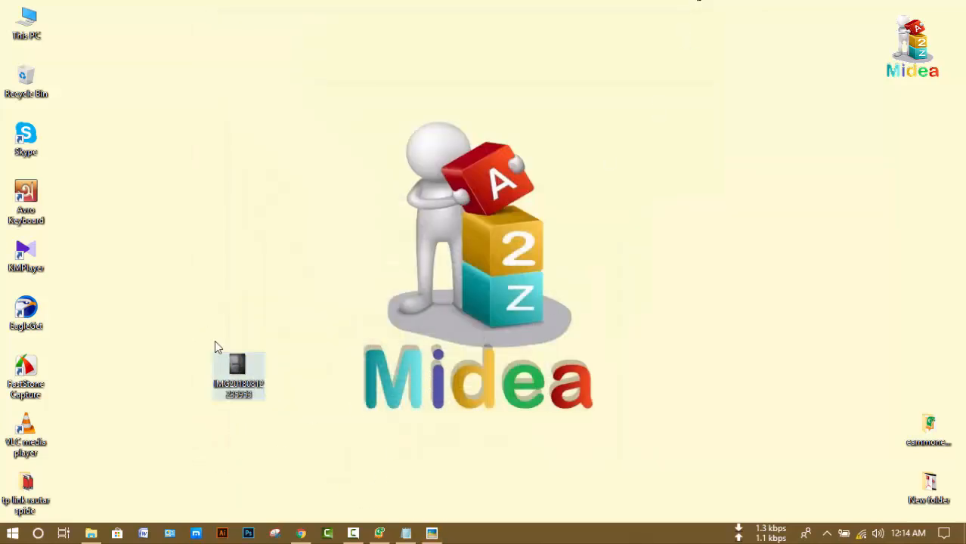
{"action": "left_click_drag", "start_coordinate": [230, 367], "coordinate": [81, 26]}
{"action": "left_click", "coordinate": [296, 532]}
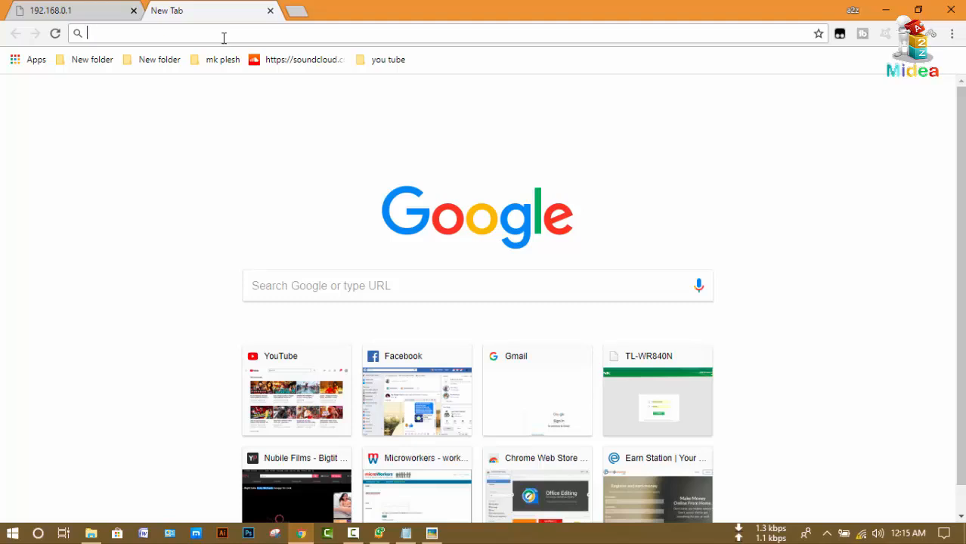
{"action": "type", "text": "192"}
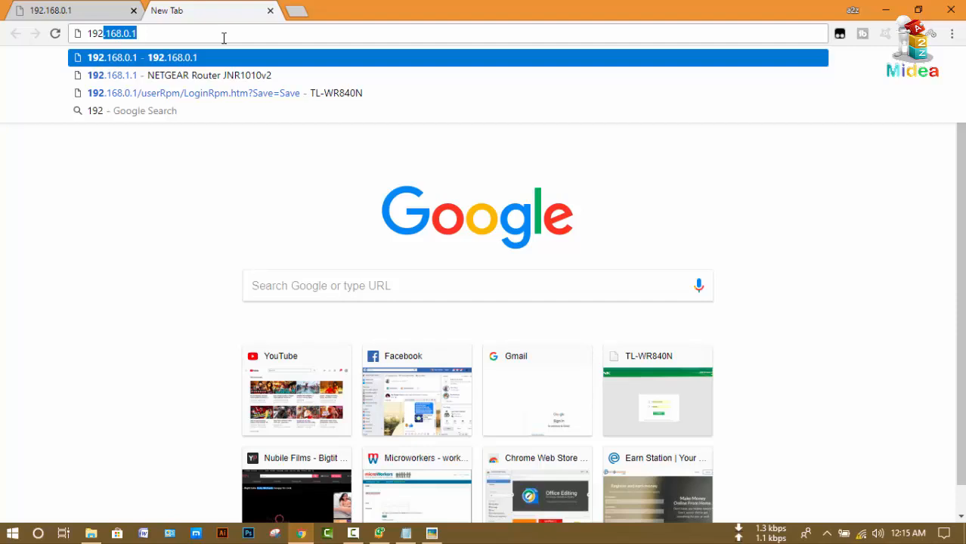
{"action": "key", "text": "Return"}
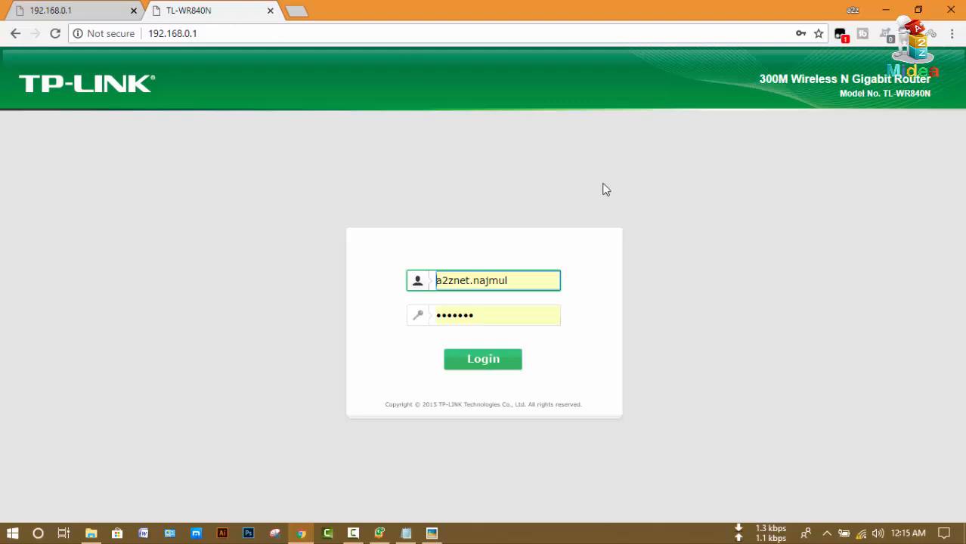
Step: Replace the prefilled user name on the router login page with admin
{"action": "left_click", "coordinate": [535, 285]}
{"action": "left_click_drag", "start_coordinate": [536, 285], "coordinate": [369, 267]}
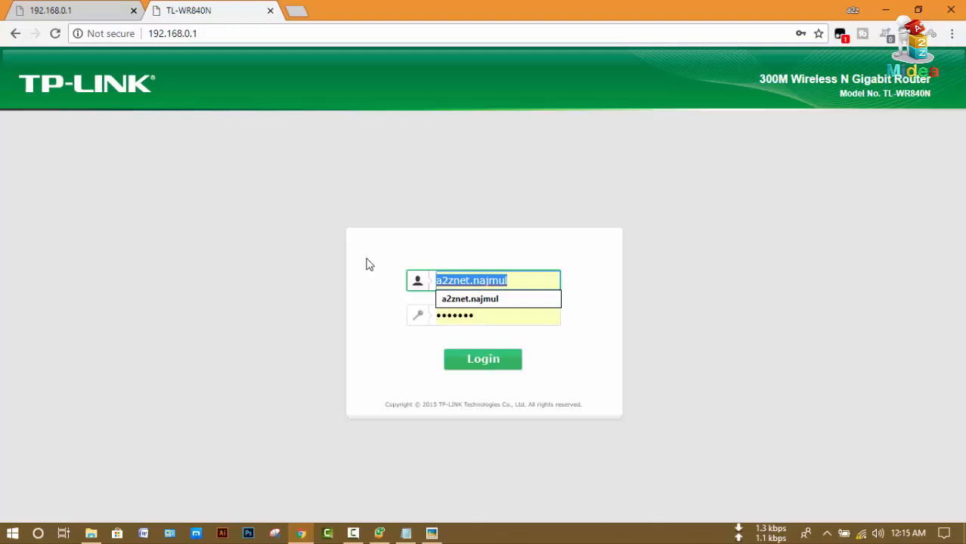
{"action": "type", "text": "ad"}
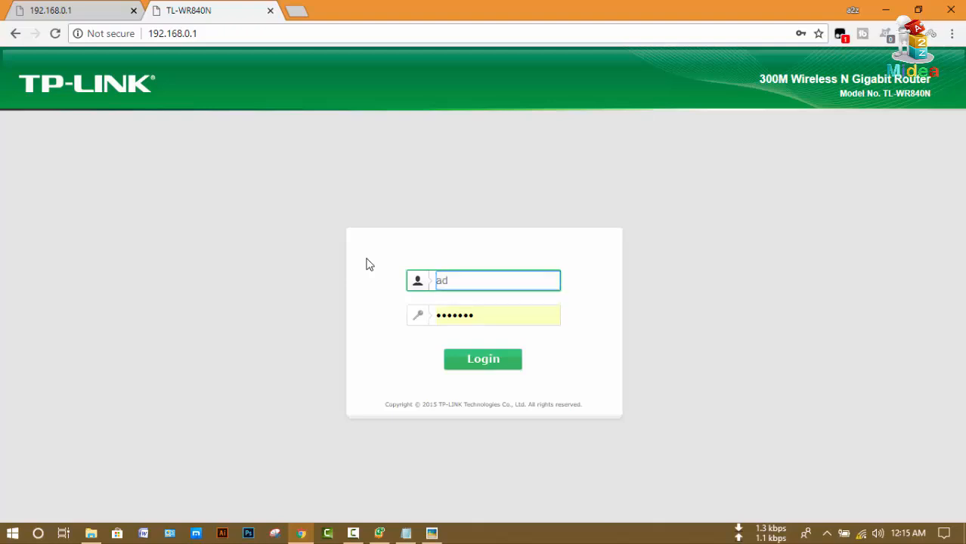
{"action": "type", "text": "min"}
Step: Enter the router's default login password and log in
{"action": "key", "text": "Tab"}
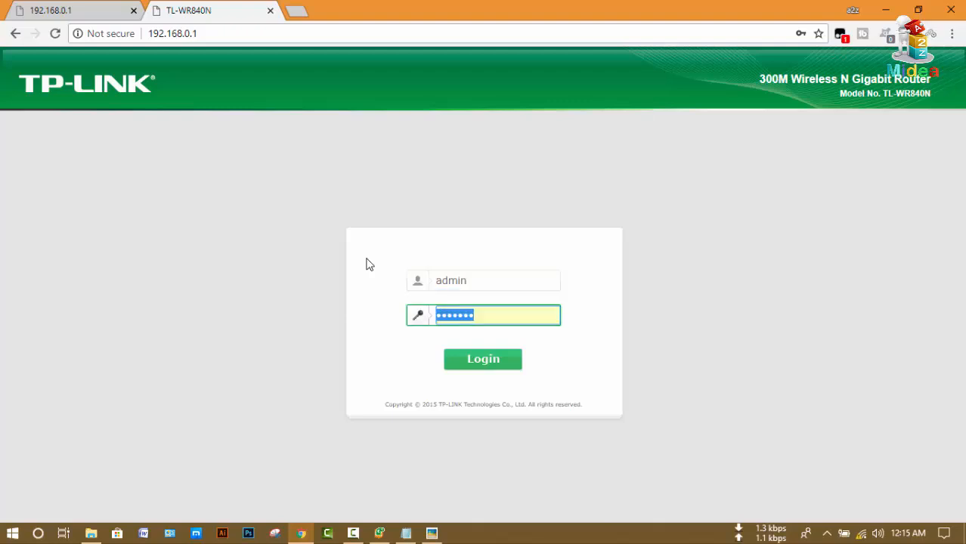
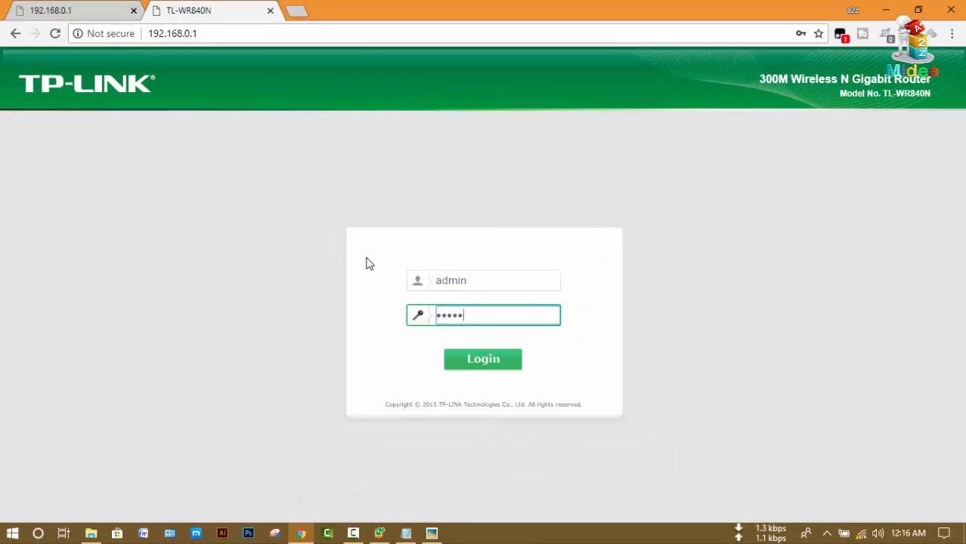
{"action": "left_click", "coordinate": [477, 363]}
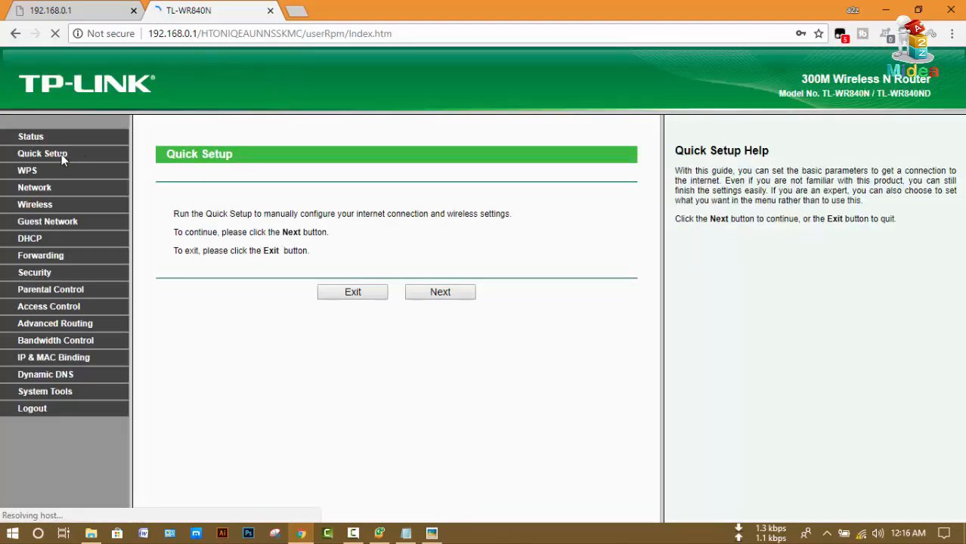
Step: Start the Quick Setup and choose PPPoE/Russian PPPoE as the WAN connection type
{"action": "left_click", "coordinate": [56, 155]}
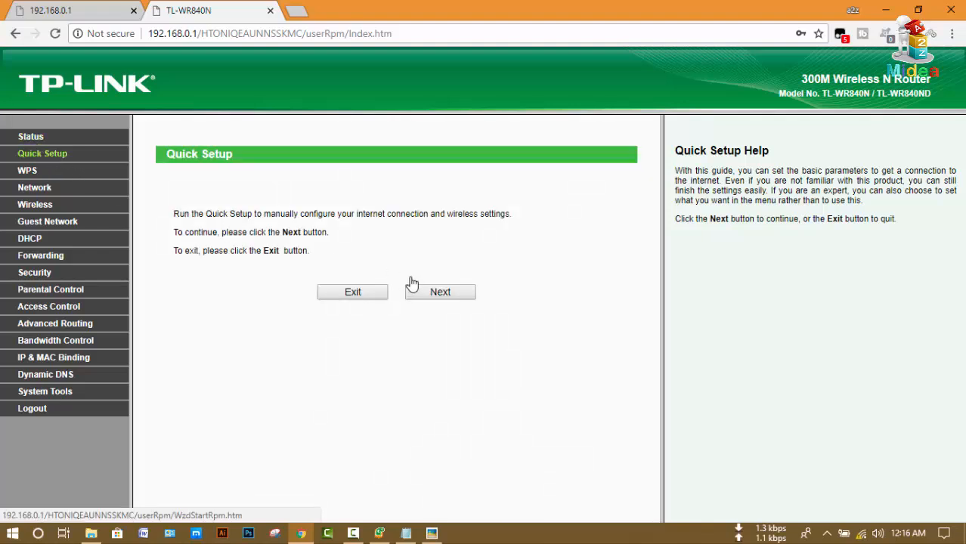
{"action": "left_click", "coordinate": [437, 298]}
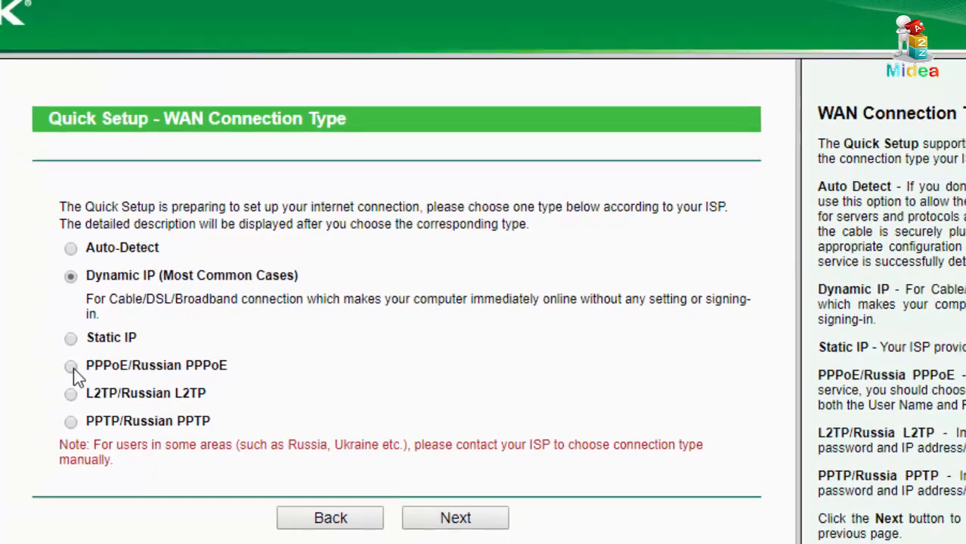
{"action": "left_click", "coordinate": [48, 375]}
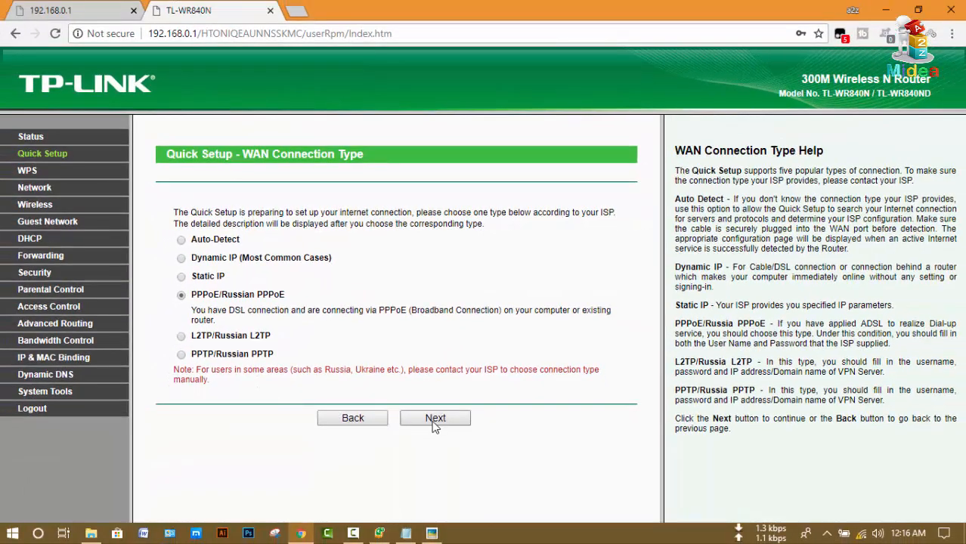
{"action": "left_click", "coordinate": [435, 420]}
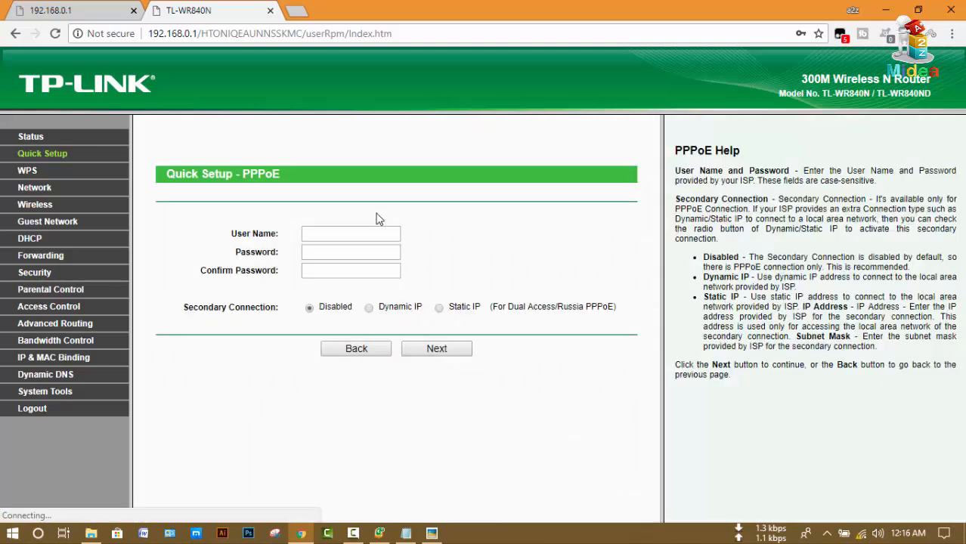
Step: Enter the ISP's PPPoE user name and password, confirm the password, and continue to the wireless settings
{"action": "left_click", "coordinate": [309, 235]}
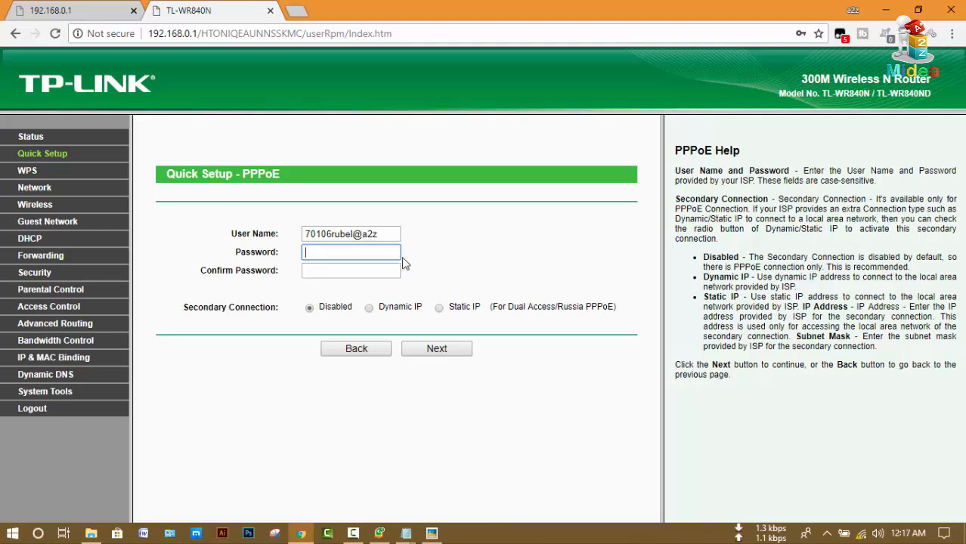
{"action": "type", "text": "•••••"}
{"action": "key", "text": "Tab"}
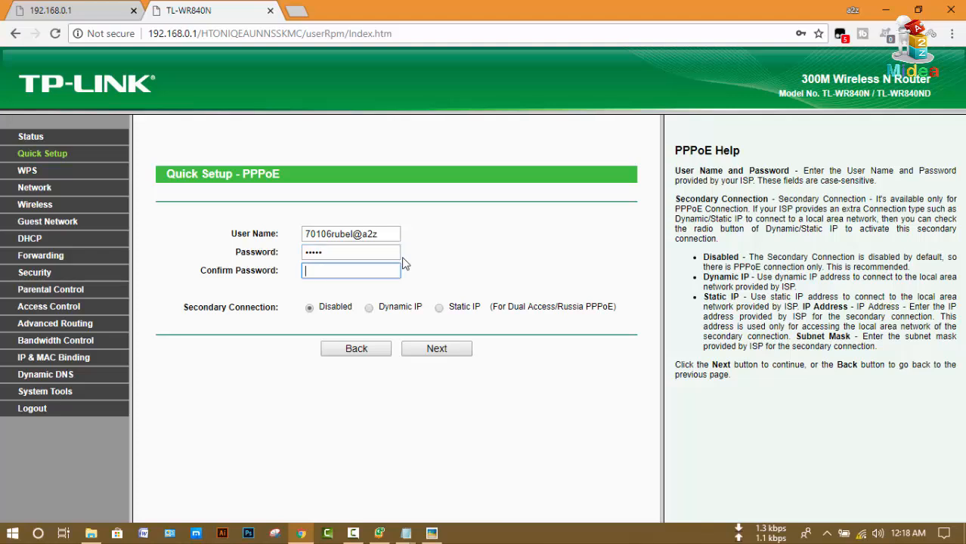
{"action": "type", "text": "•••••"}
{"action": "left_click", "coordinate": [461, 349]}
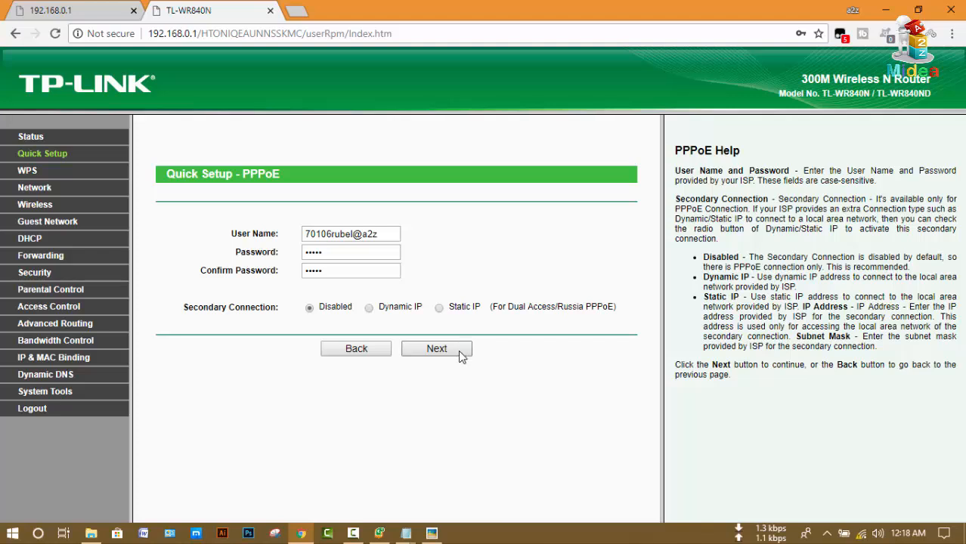
{"action": "left_click", "coordinate": [428, 352]}
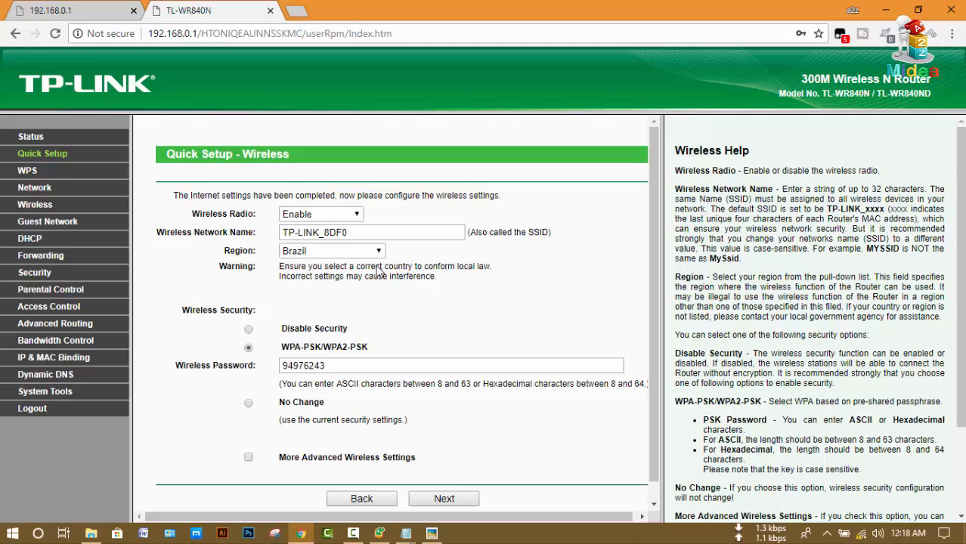
Step: Set the wireless network name to the owner's capitalized first name followed by "net service"
{"action": "scroll", "coordinate": [385, 304], "scroll_direction": "down", "scroll_amount": 1}
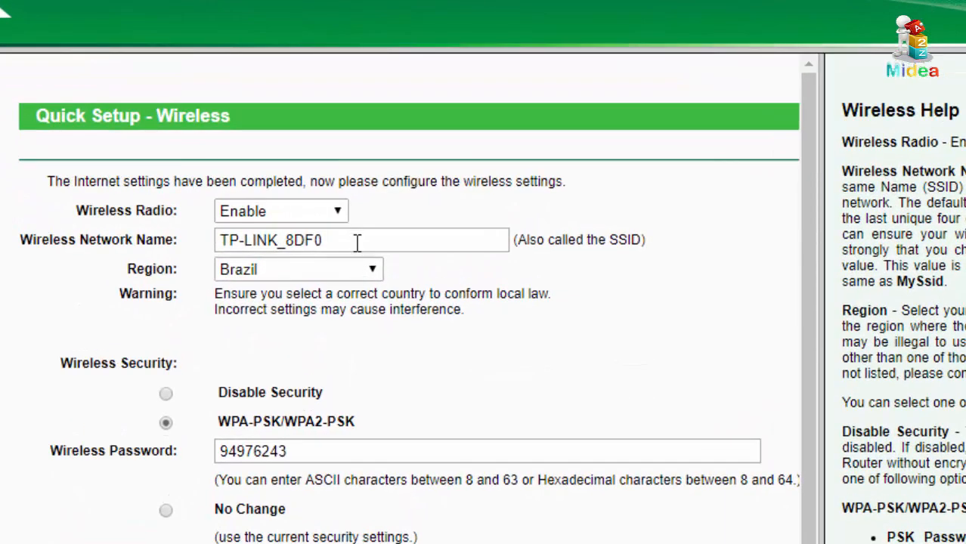
{"action": "left_click_drag", "start_coordinate": [368, 221], "coordinate": [214, 213]}
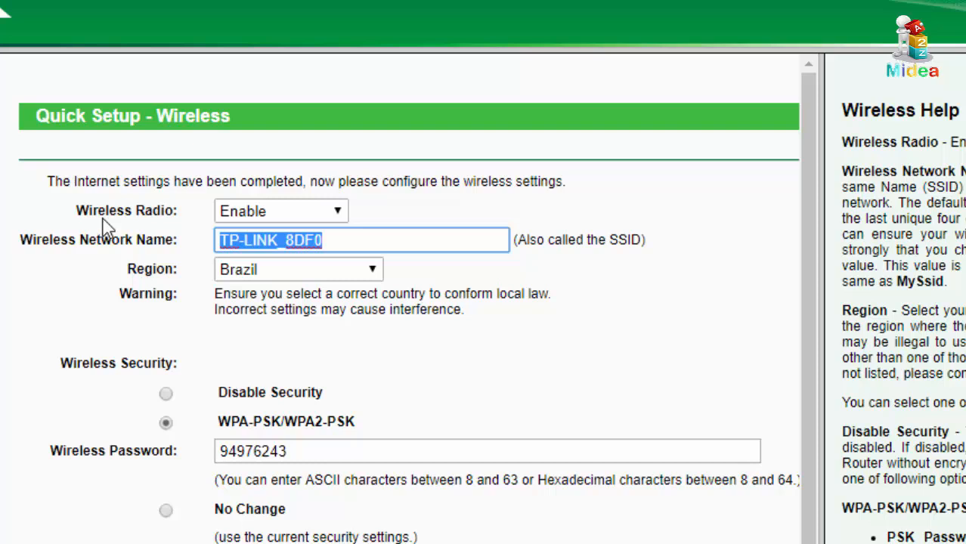
{"action": "type", "text": "n"}
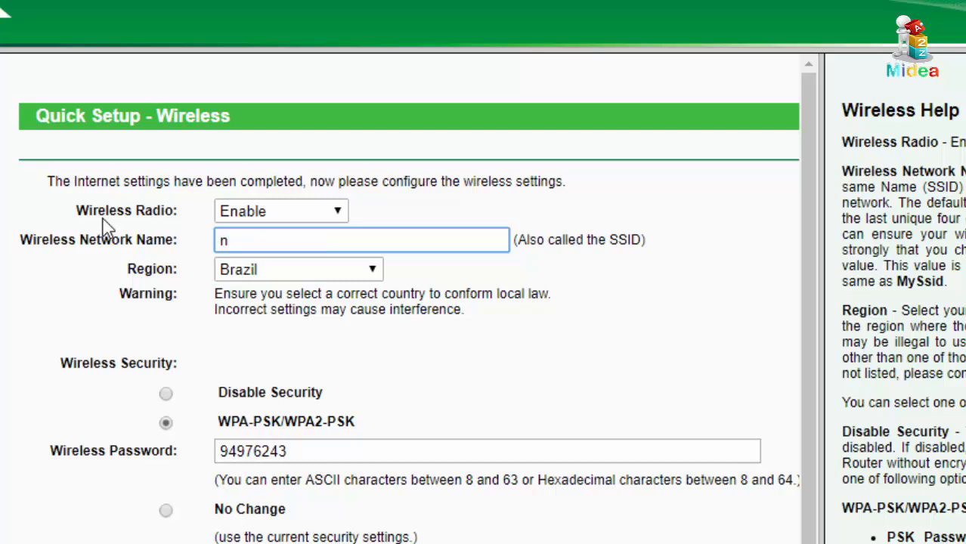
{"action": "type", "text": "jmul ne"}
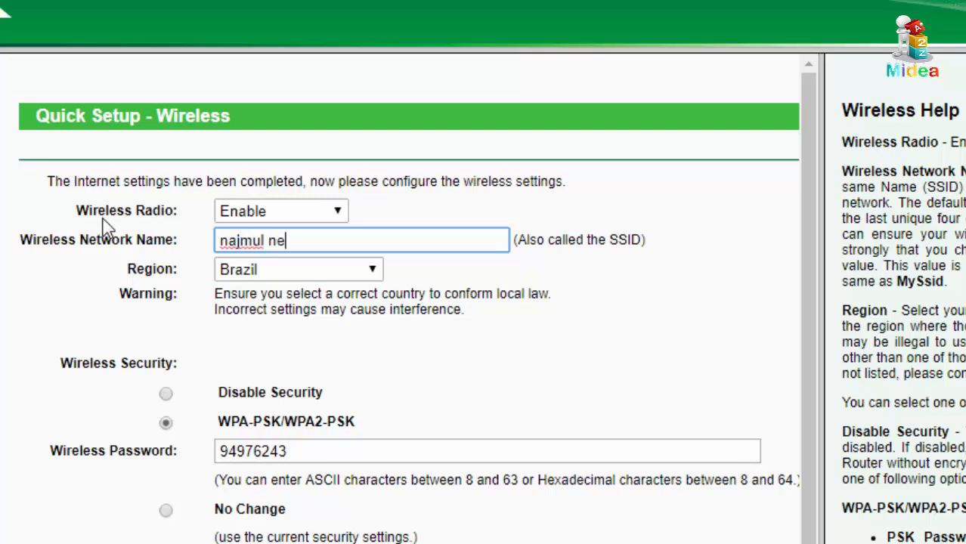
{"action": "type", "text": "t service"}
{"action": "key", "text": "Left"}
{"action": "key", "text": "Left"}
{"action": "key", "text": "Left"}
{"action": "key", "text": "Left"}
{"action": "key", "text": "Left"}
{"action": "key", "text": "Left"}
{"action": "key", "text": "Left"}
{"action": "key", "text": "Left"}
{"action": "key", "text": "Left"}
{"action": "key", "text": "Left"}
{"action": "key", "text": "Left"}
{"action": "key", "text": "Left"}
{"action": "key", "text": "Left"}
{"action": "key", "text": "Left"}
{"action": "key", "text": "Left"}
{"action": "key", "text": "Left"}
{"action": "key", "text": "Left"}
{"action": "key", "text": "BackSpace"}
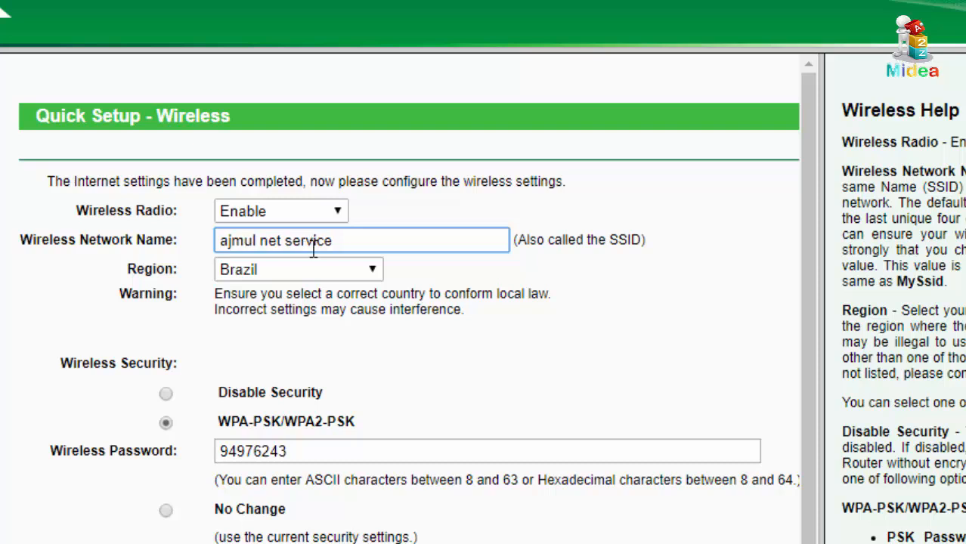
{"action": "type", "text": "N"}
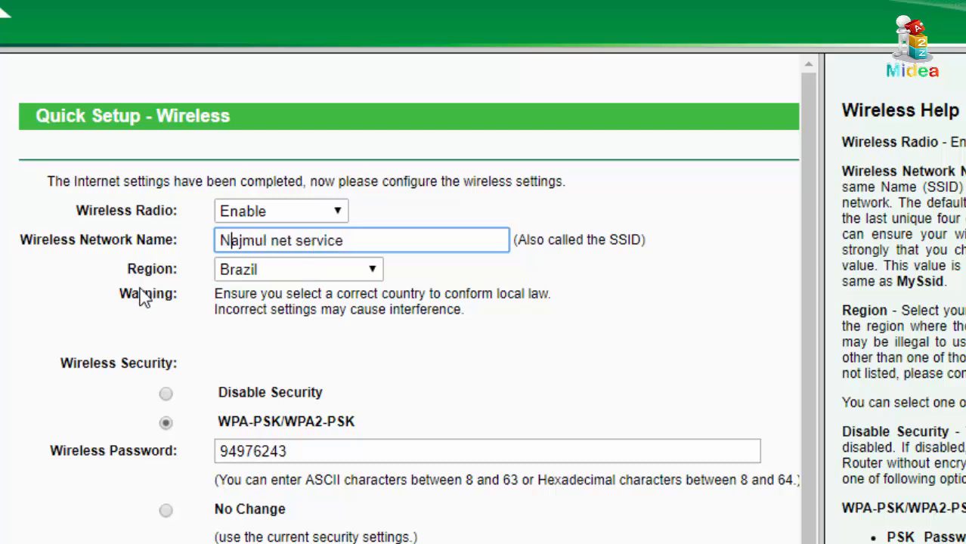
Step: Replace the WPA-PSK/WPA2-PSK wireless password with a new one and finish the Quick Setup
{"action": "left_click", "coordinate": [308, 457]}
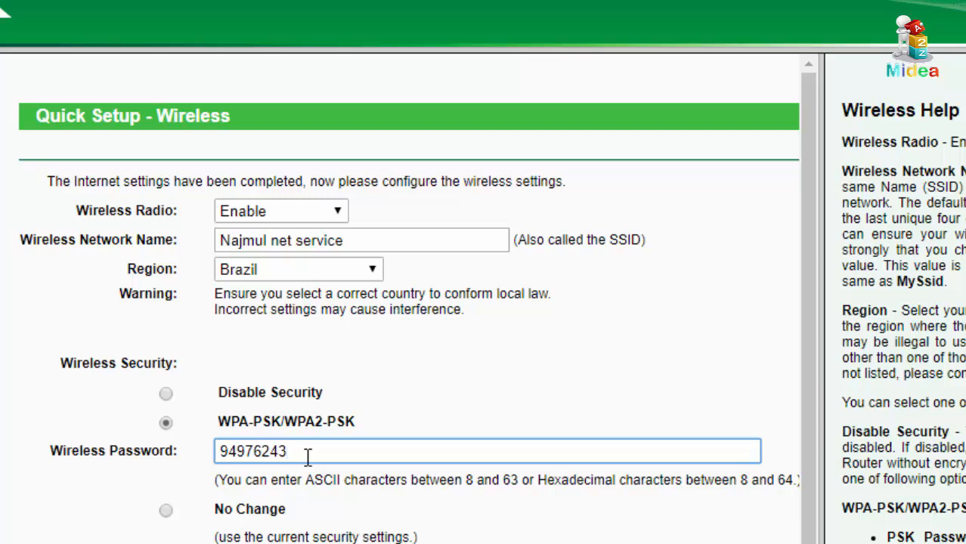
{"action": "left_click_drag", "start_coordinate": [308, 457], "coordinate": [200, 446]}
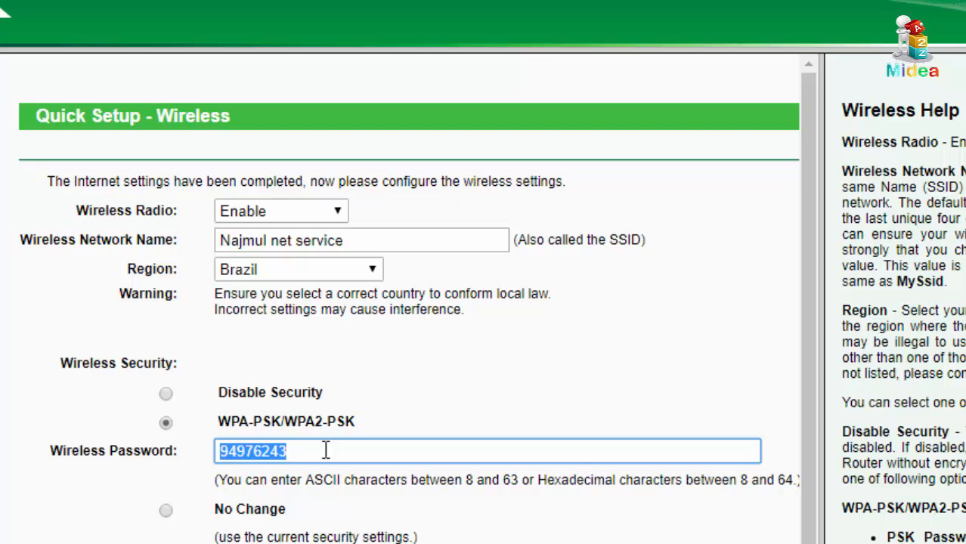
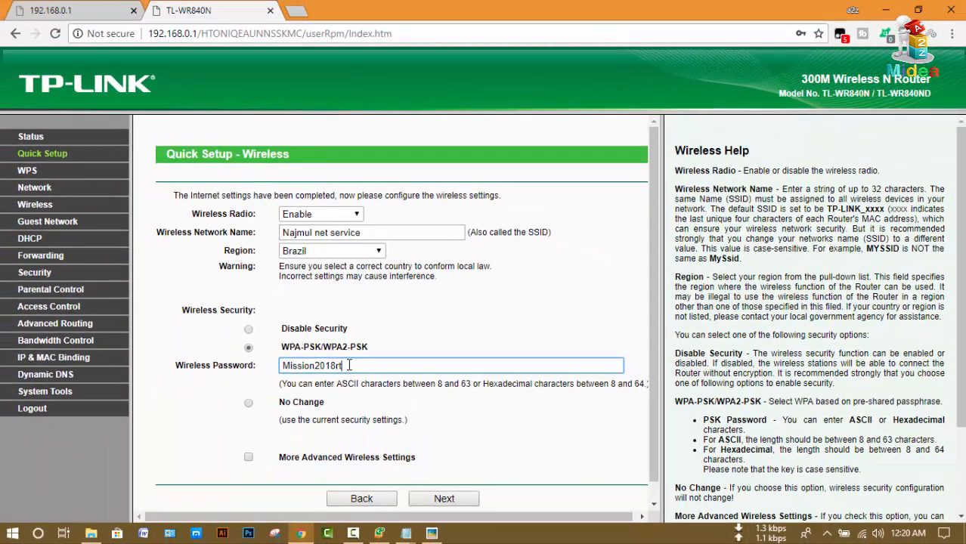
{"action": "left_click", "coordinate": [438, 500]}
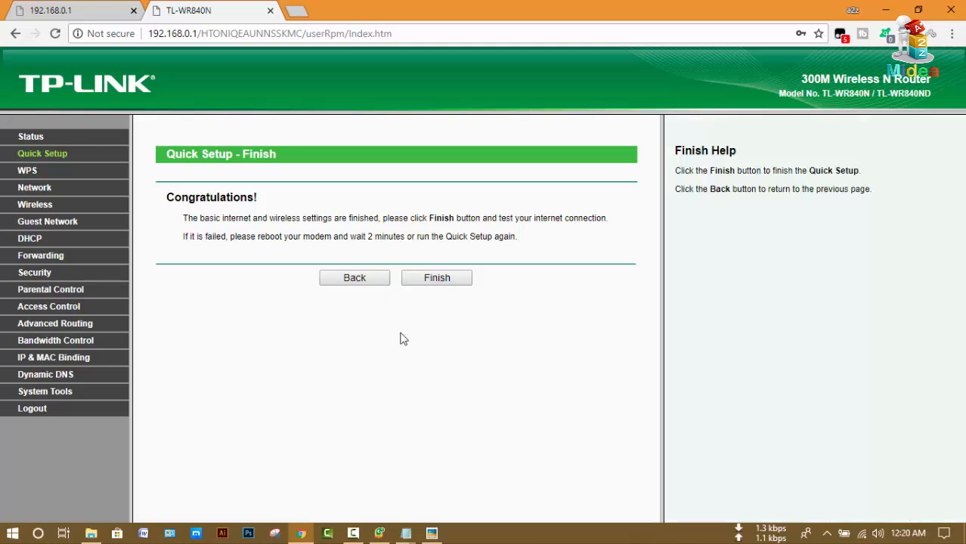
{"action": "left_click", "coordinate": [443, 286]}
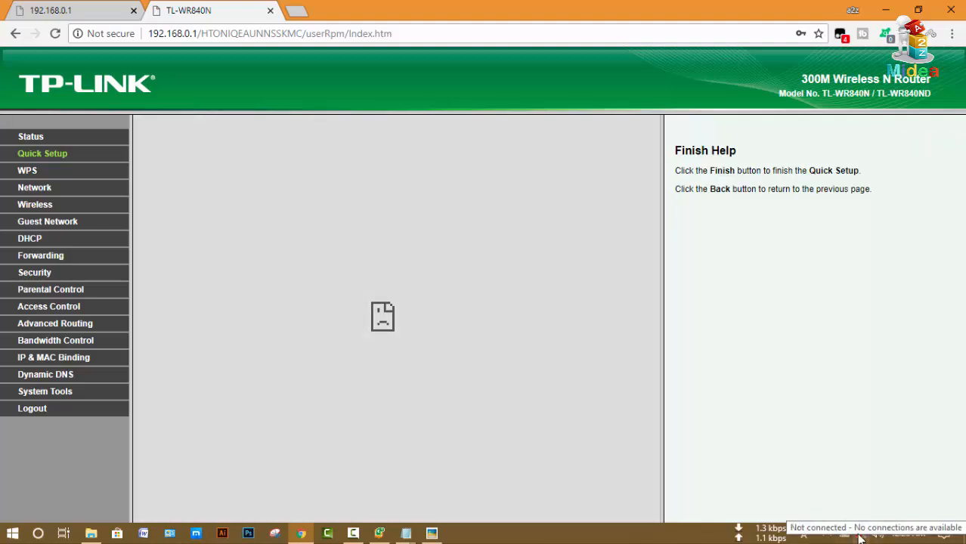
Step: Try to connect the computer to the renamed "net service" wireless network by entering its network security key
{"action": "left_click", "coordinate": [859, 538]}
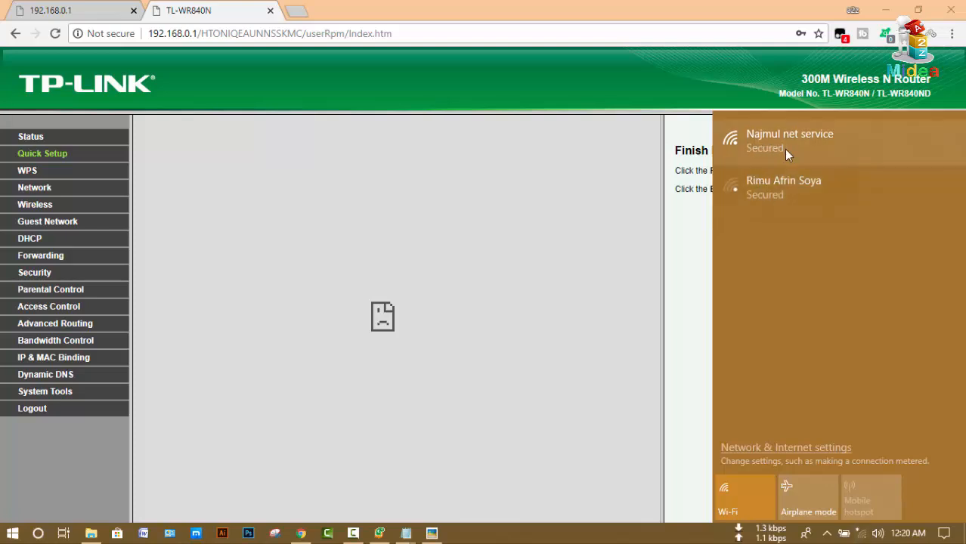
{"action": "left_click", "coordinate": [784, 147]}
{"action": "left_click", "coordinate": [889, 203]}
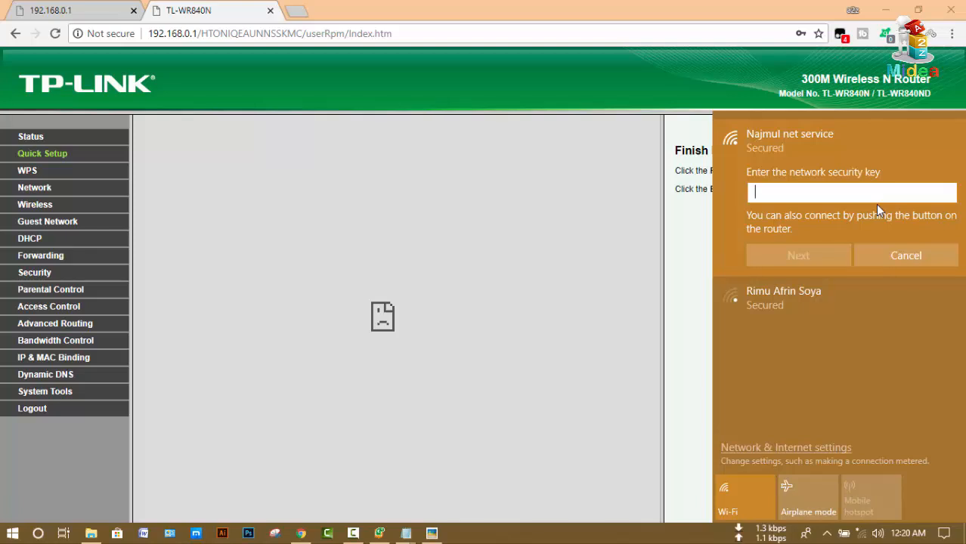
{"action": "type", "text": "•••••••••"}
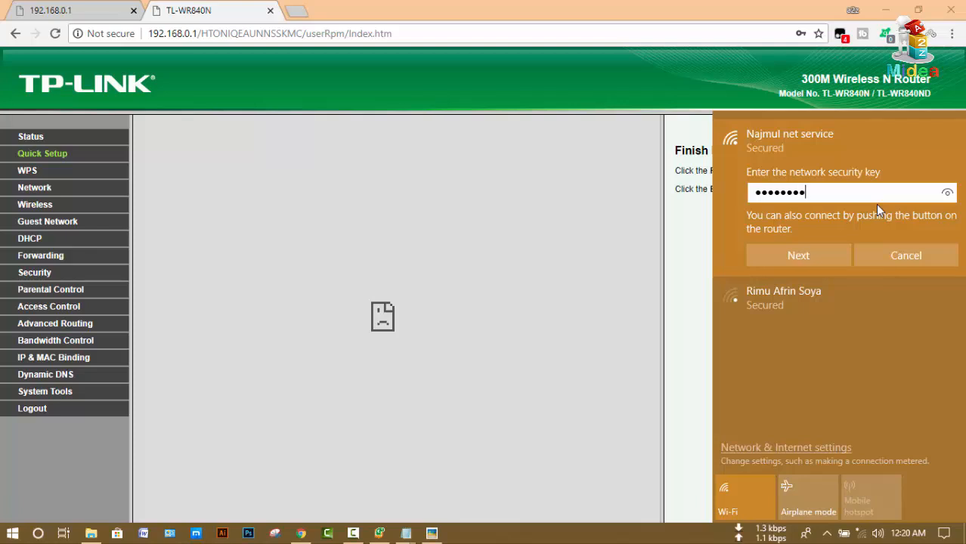
{"action": "type", "text": "••"}
{"action": "left_click", "coordinate": [830, 258]}
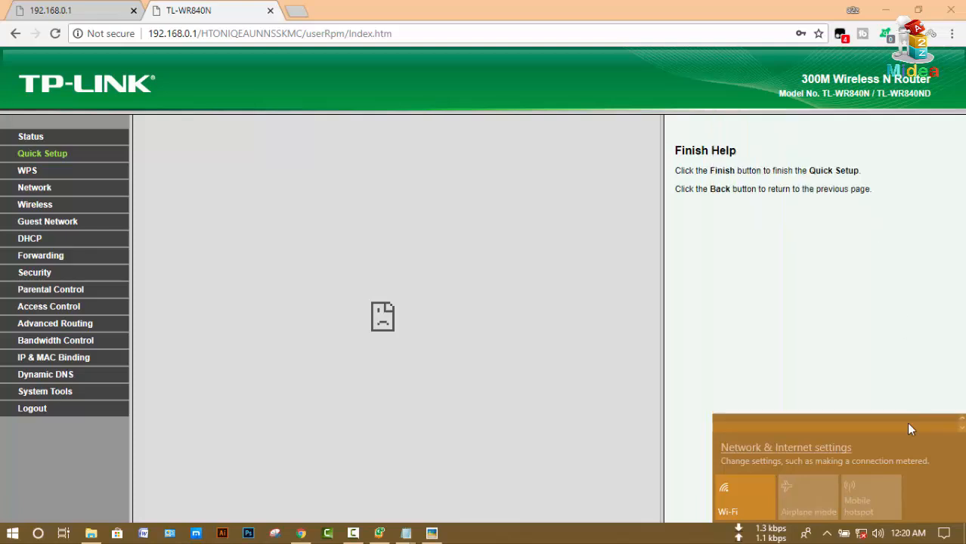
Step: Turn Wi-Fi off and back on, and connect to the renamed "net service" network with its network security key
{"action": "left_click", "coordinate": [735, 495]}
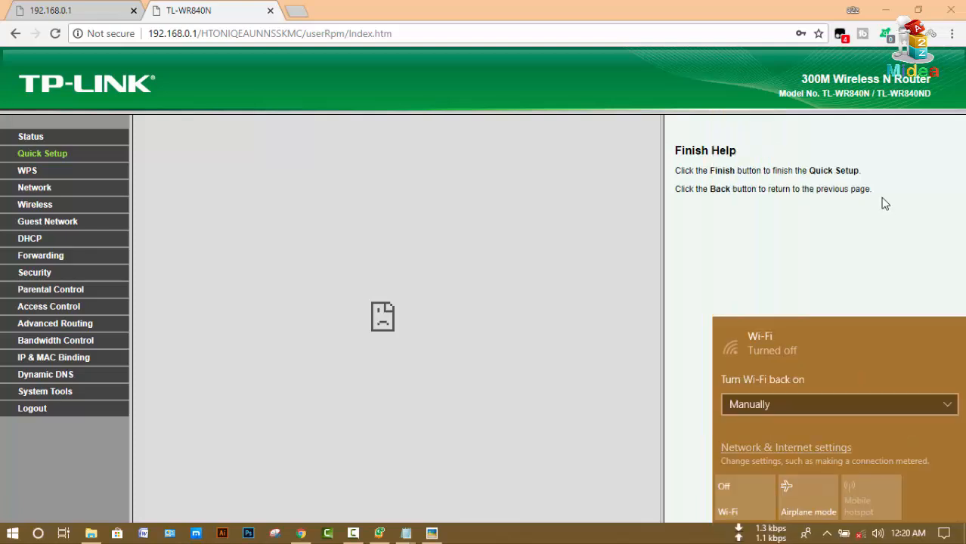
{"action": "left_click", "coordinate": [740, 495]}
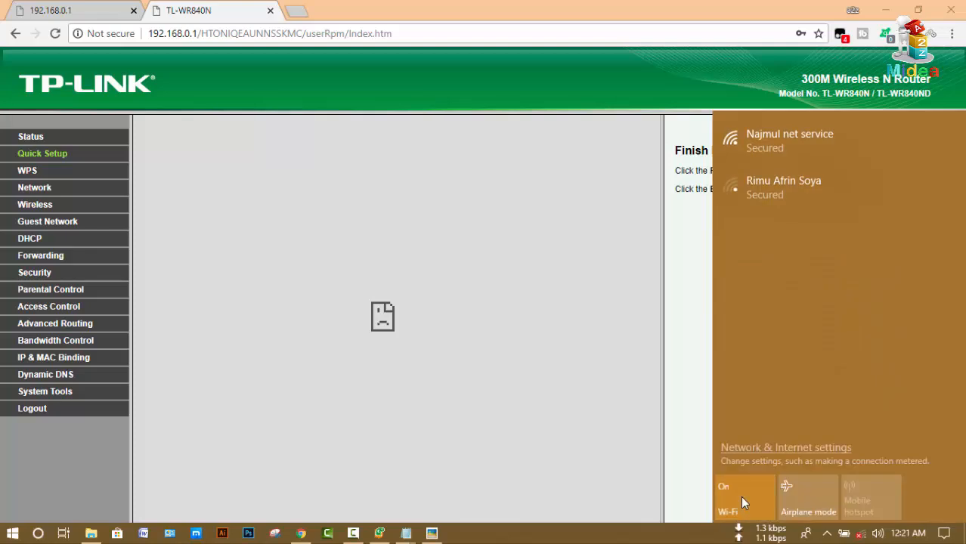
{"action": "left_click", "coordinate": [874, 154]}
{"action": "left_click", "coordinate": [897, 208]}
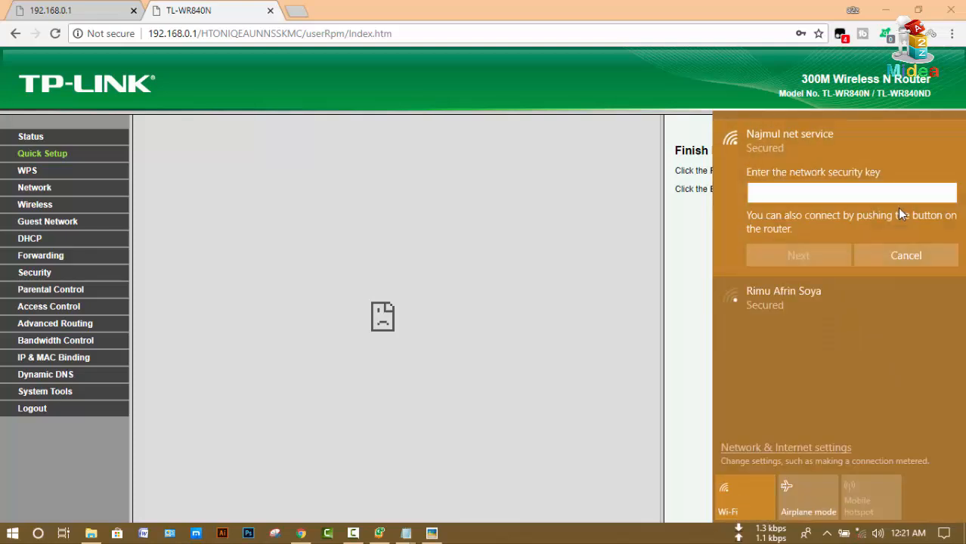
{"action": "key", "text": "BackSpace"}
{"action": "key", "text": "BackSpace"}
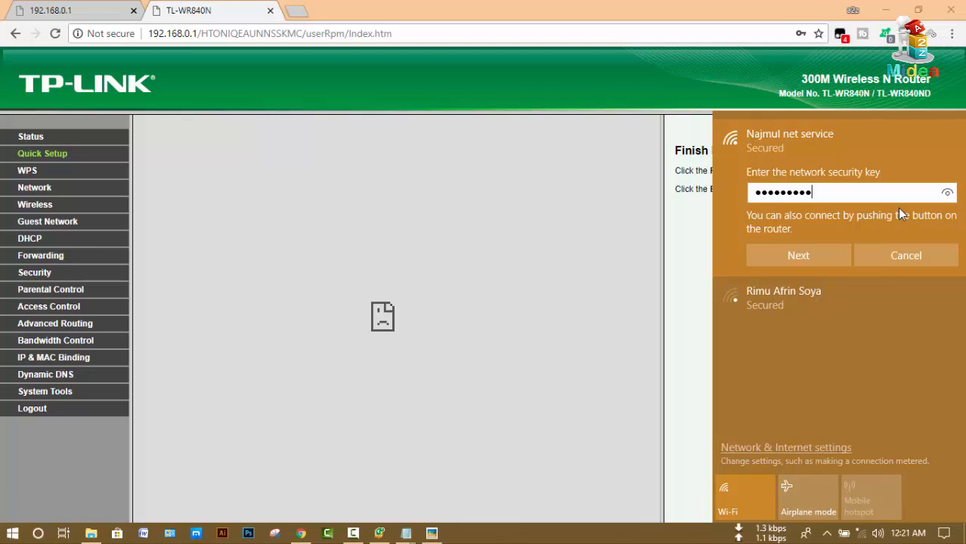
{"action": "left_click", "coordinate": [795, 258]}
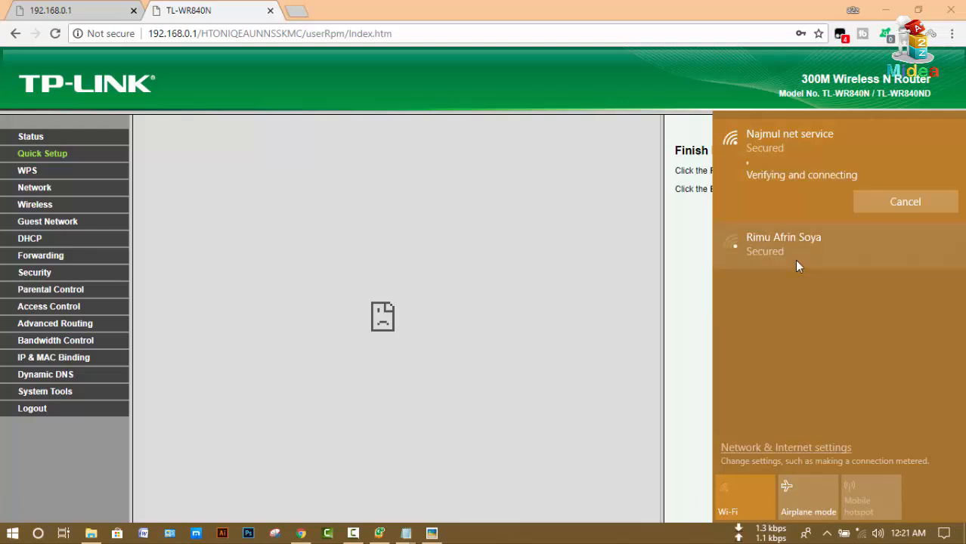
Step: Close the extra 192.168.0.1 browser tab and reload the TL-WR840N router page
{"action": "left_click", "coordinate": [132, 12]}
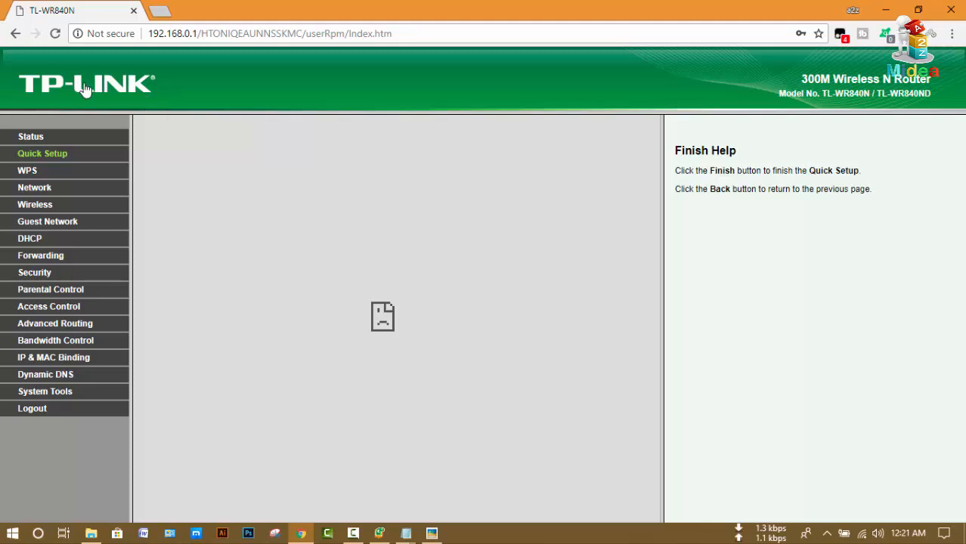
{"action": "left_click", "coordinate": [54, 35]}
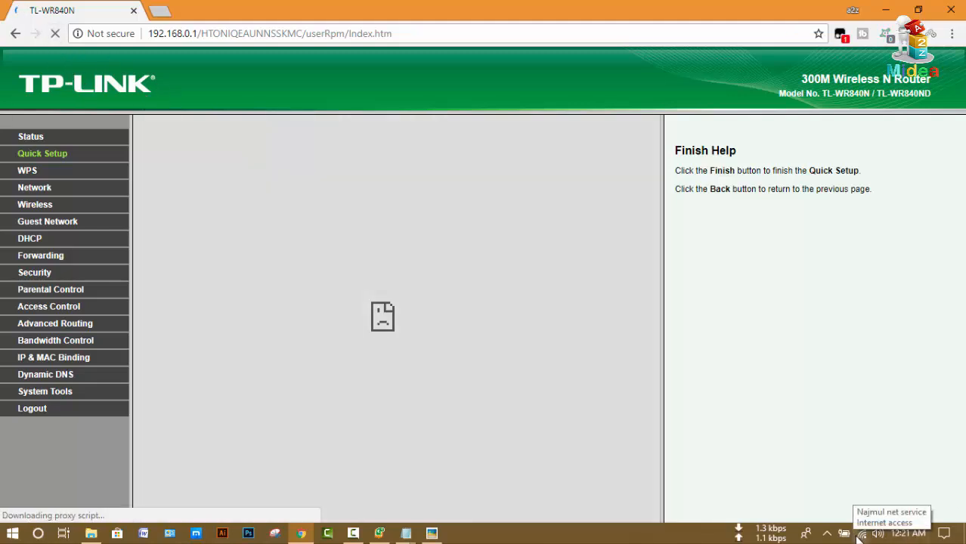
Step: Open YouTube in a new browser tab and load a video to test the internet connection
{"action": "left_click", "coordinate": [158, 12]}
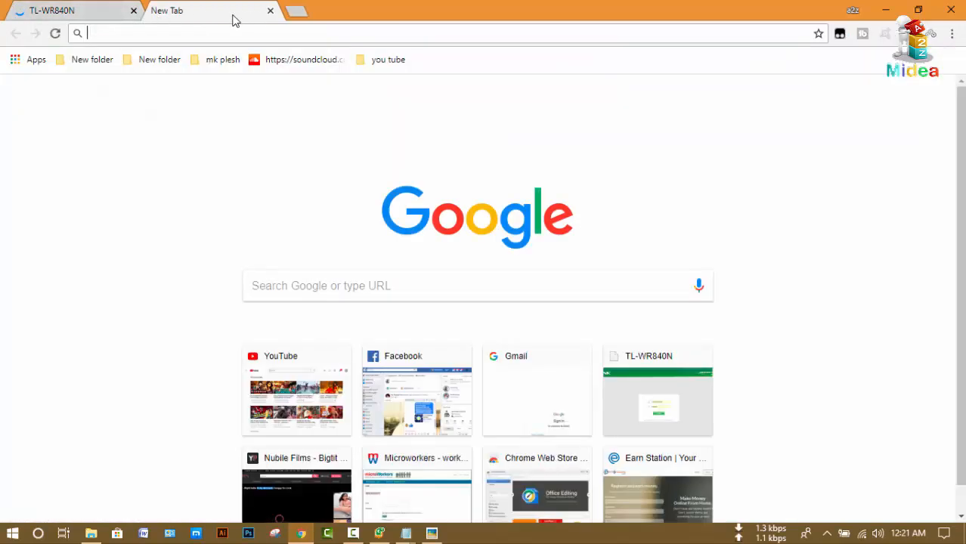
{"action": "left_click", "coordinate": [339, 384]}
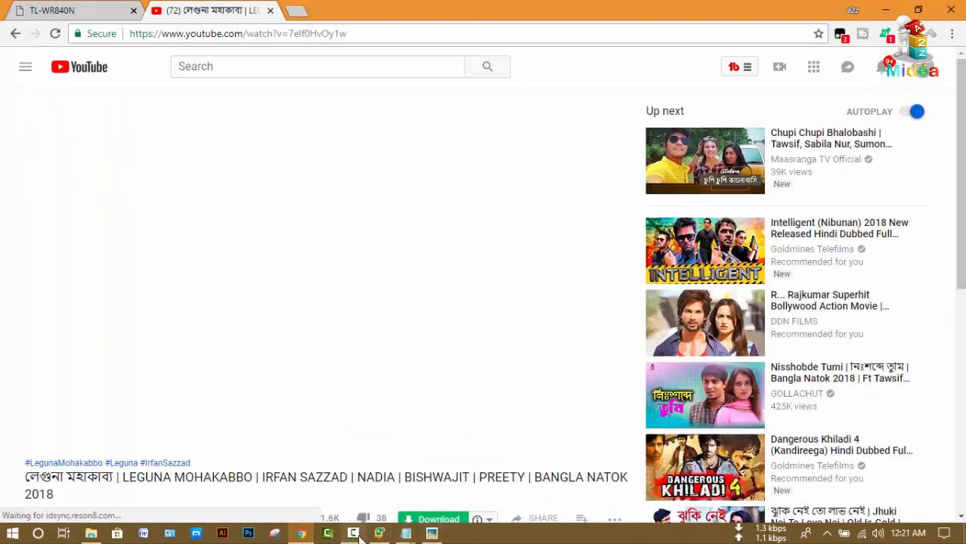
{"action": "left_click", "coordinate": [353, 532]}
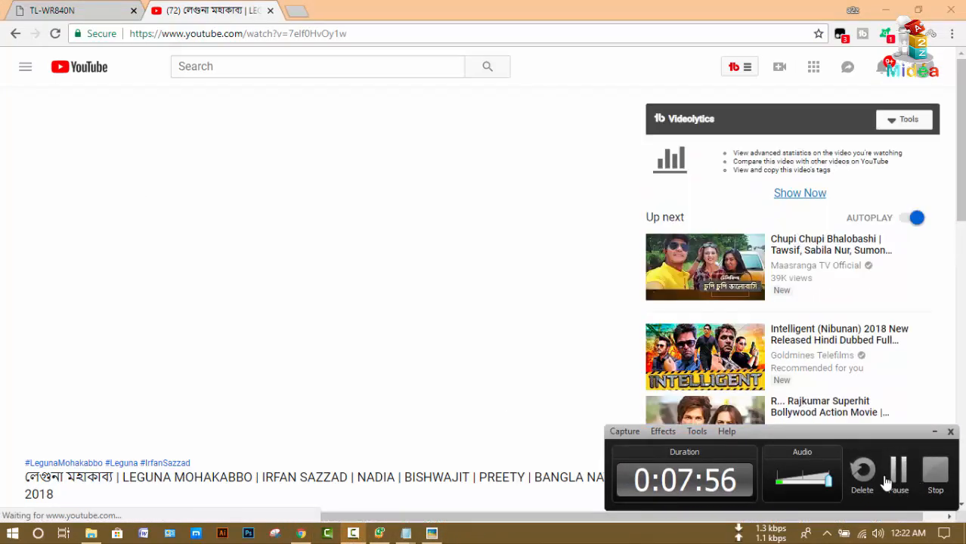